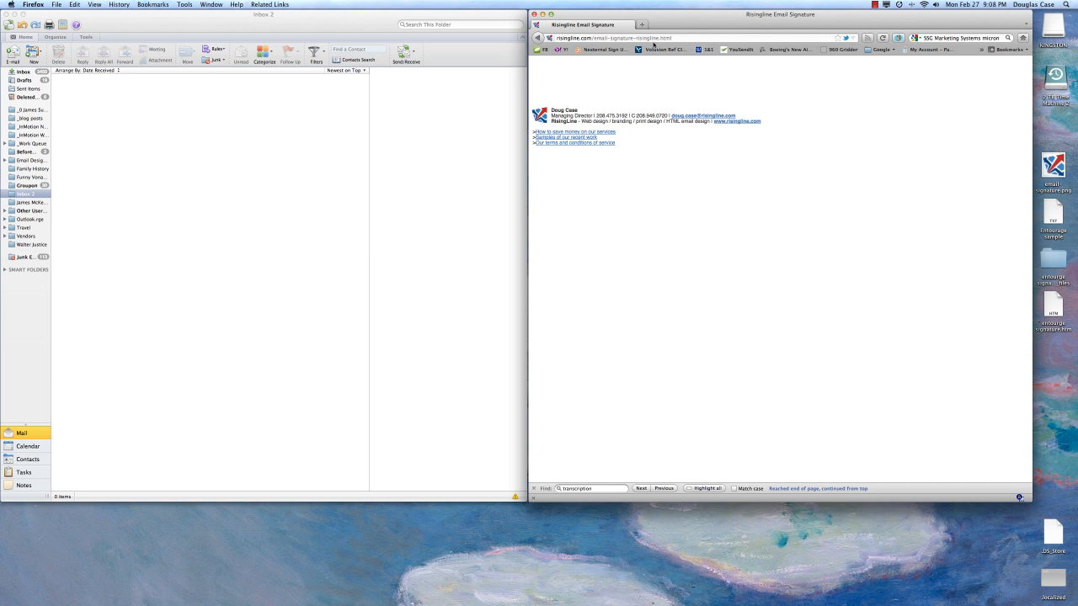
Open Outlook's signature preferences and turn off random use of the Risingline 2 signature.
left_click_drag(671, 23, 677, 23)
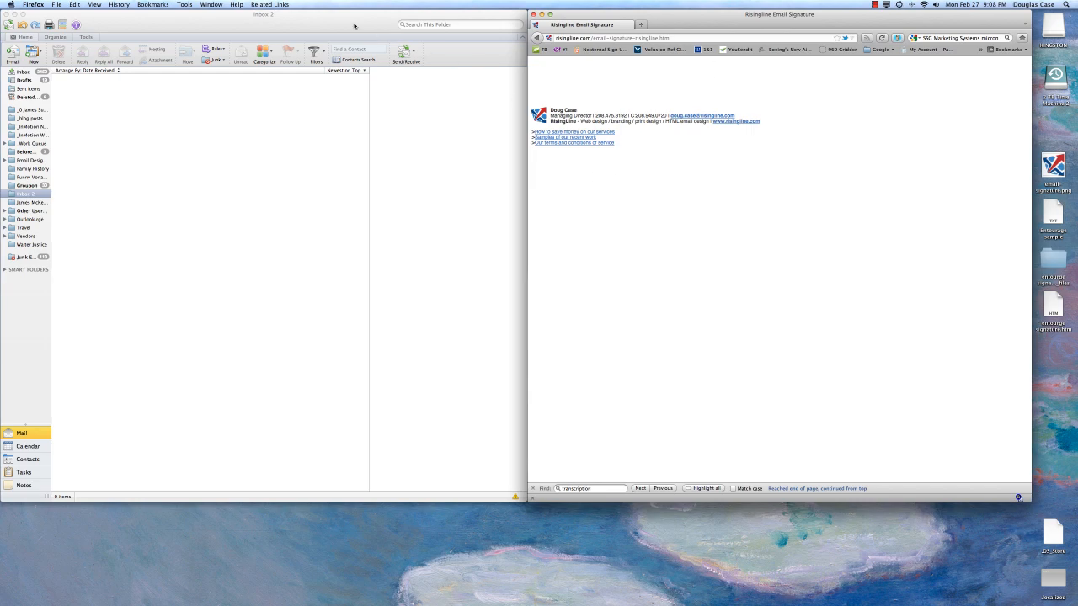
left_click(353, 26)
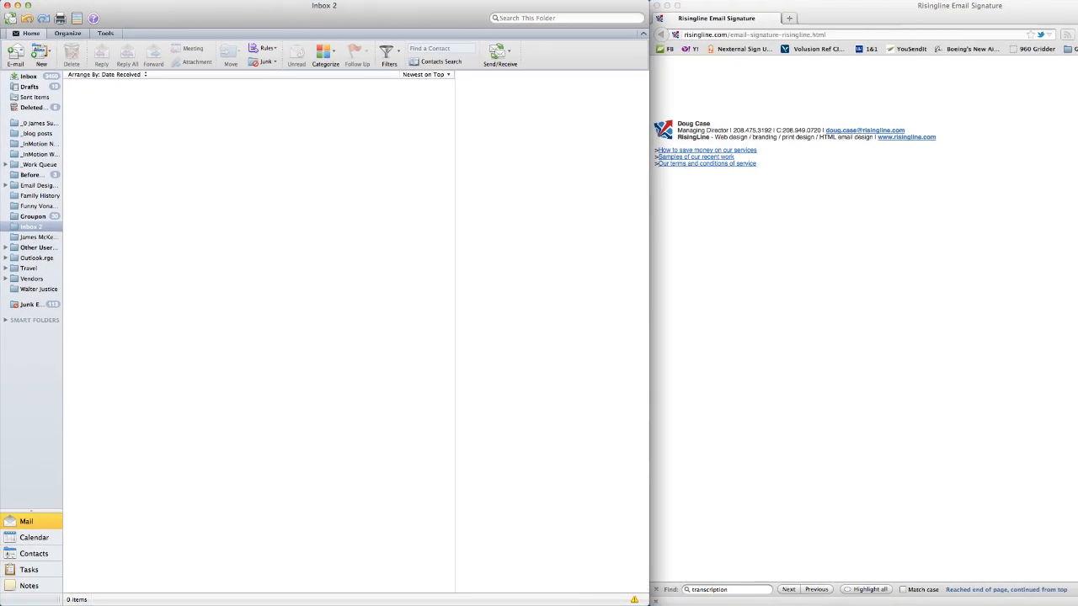
left_click(44, 0)
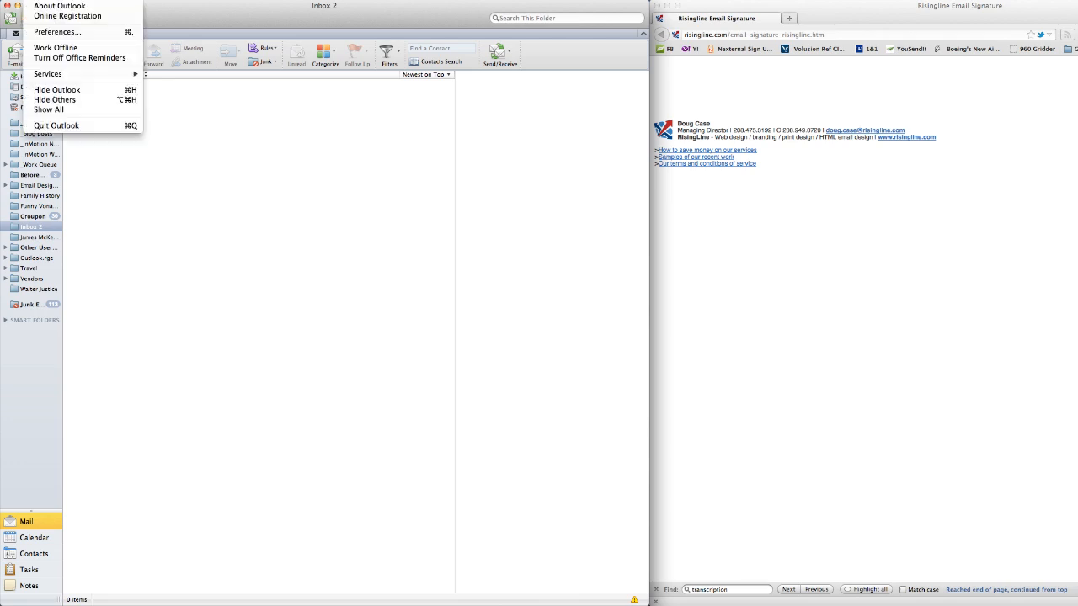
left_click(57, 31)
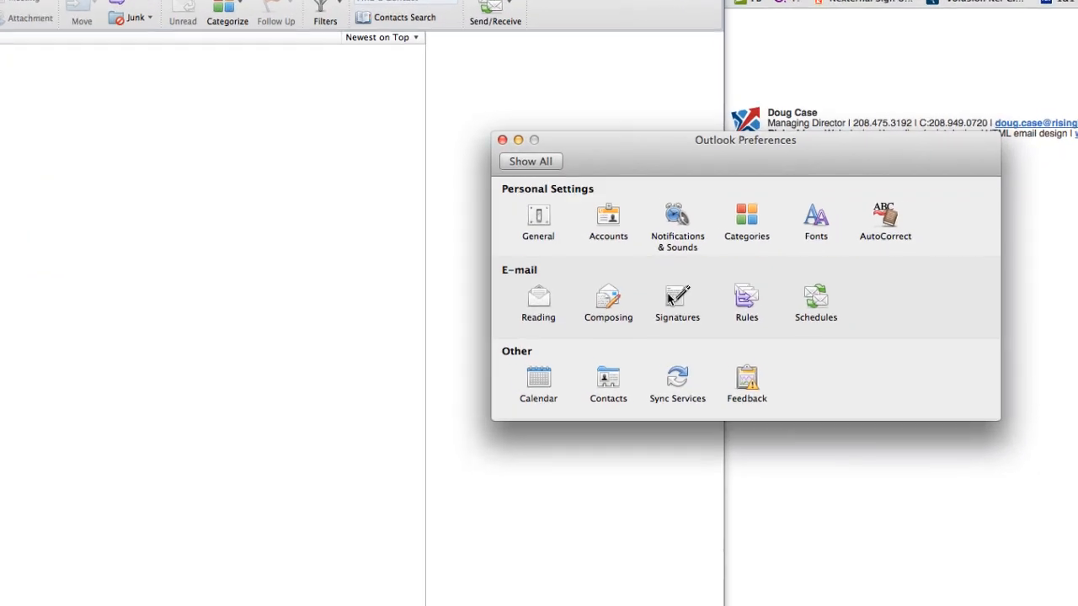
left_click(619, 245)
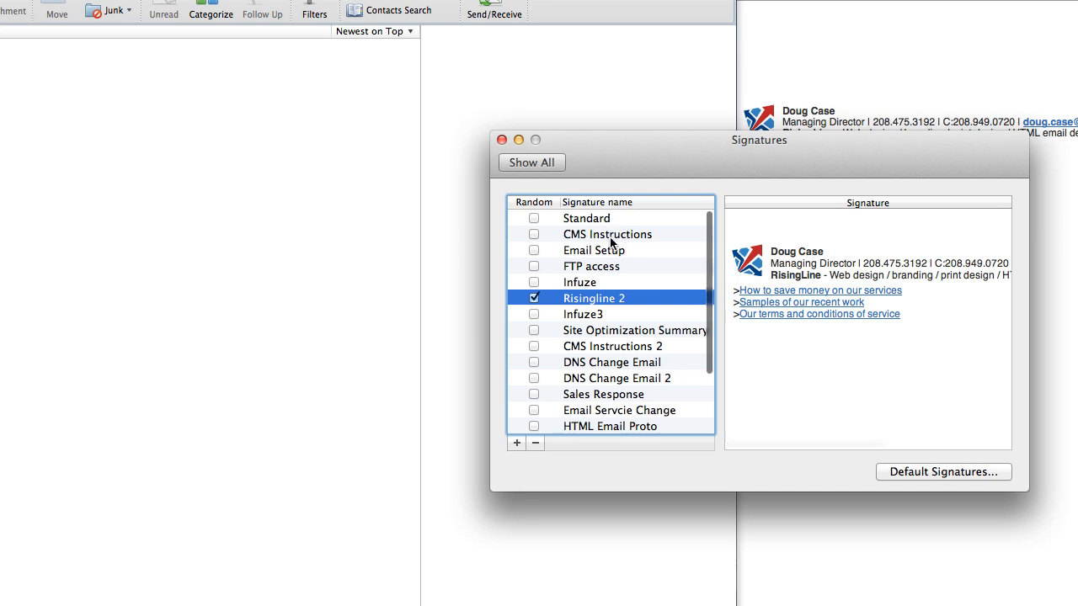
left_click(533, 300)
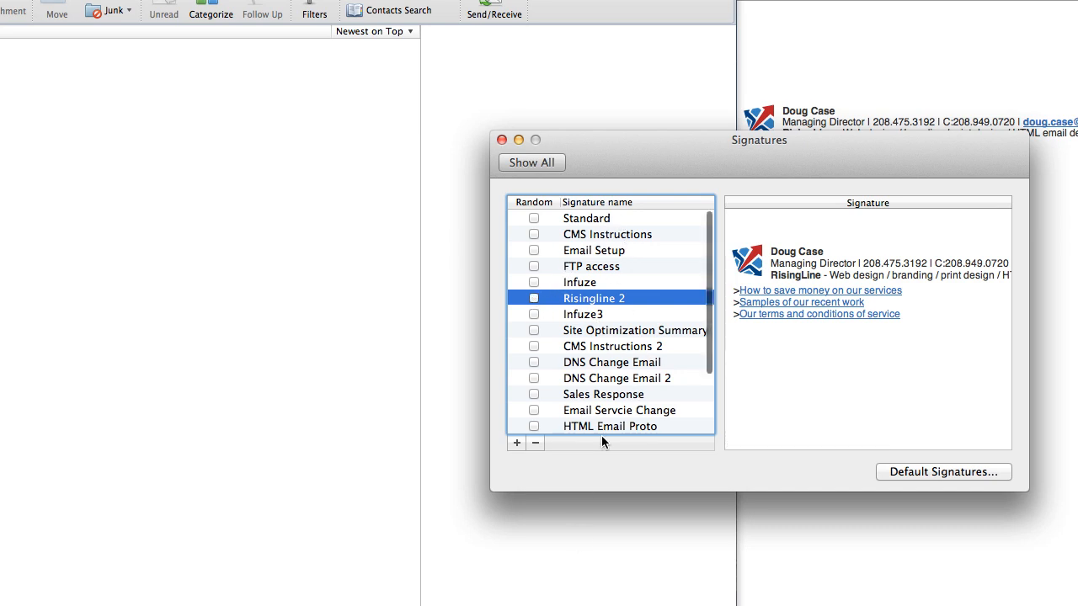
Add a new signature and delete the default name text from its body.
left_click(516, 443)
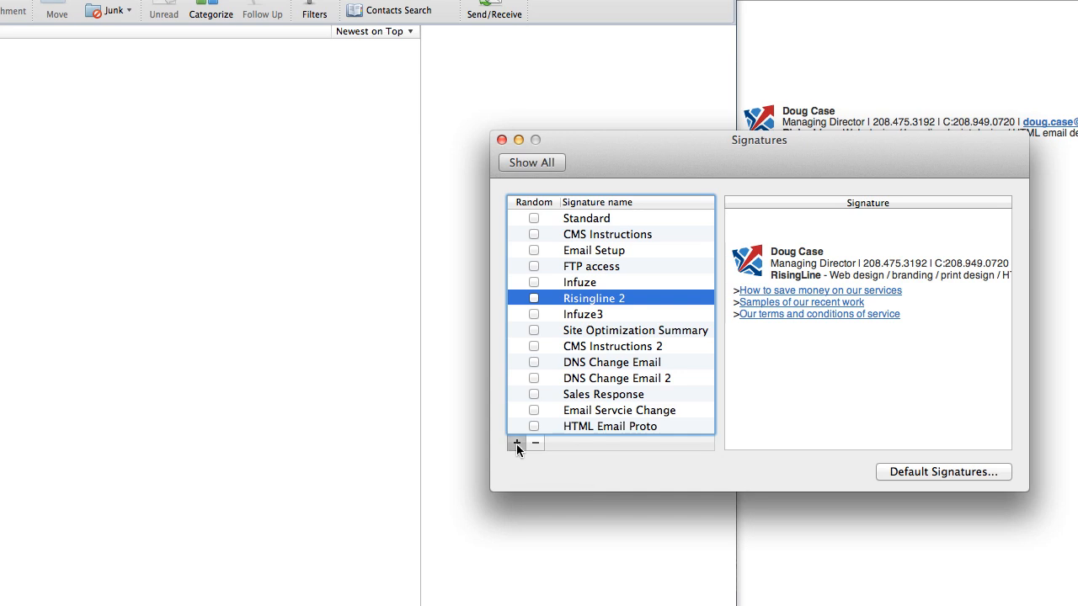
left_click_drag(822, 157, 405, 91)
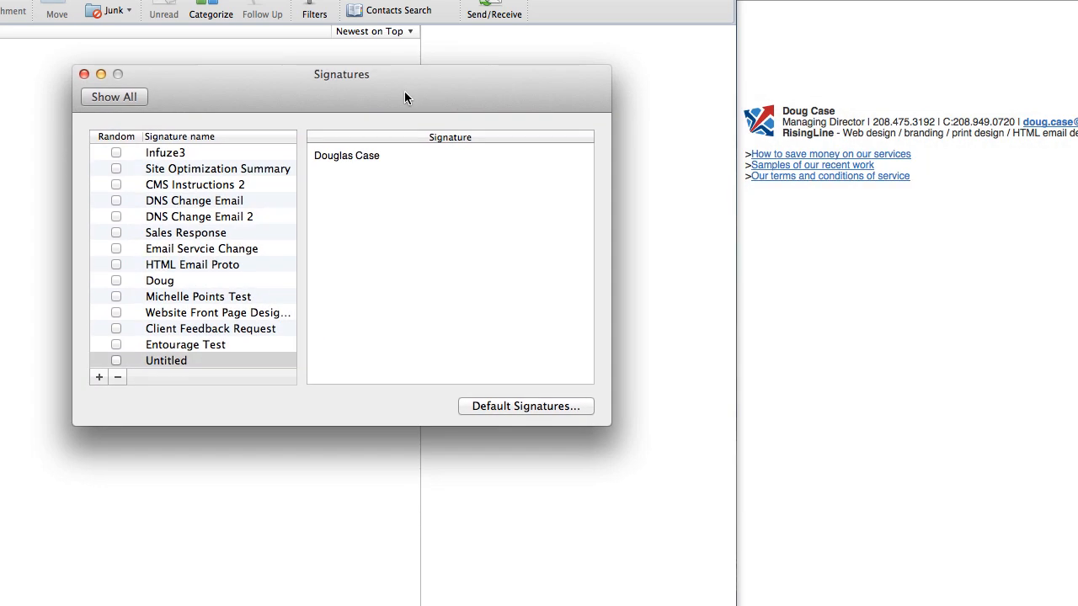
left_click_drag(403, 155, 305, 155)
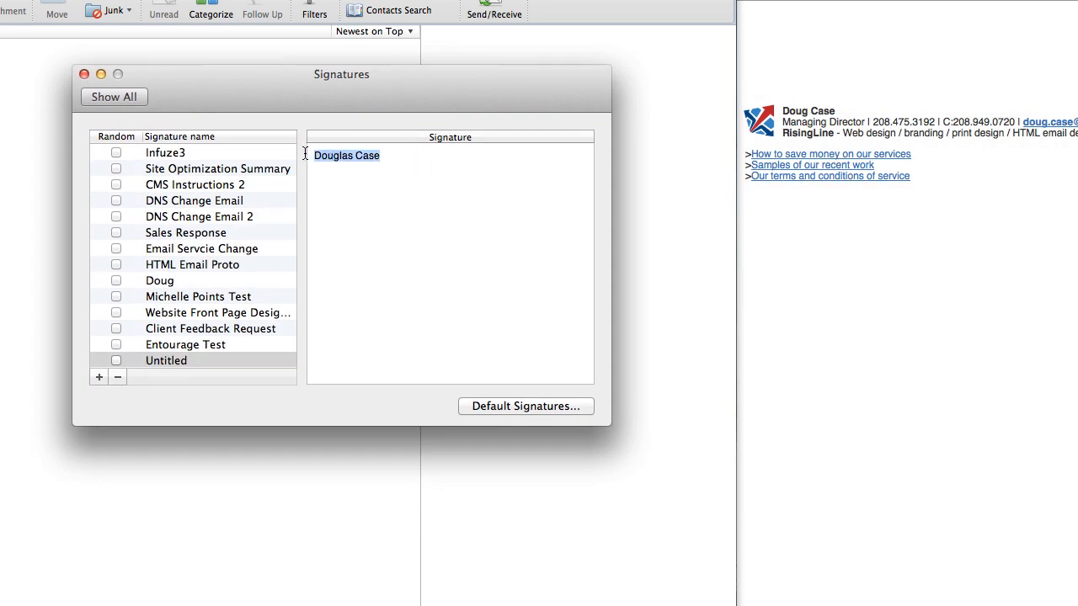
key("BackSpace")
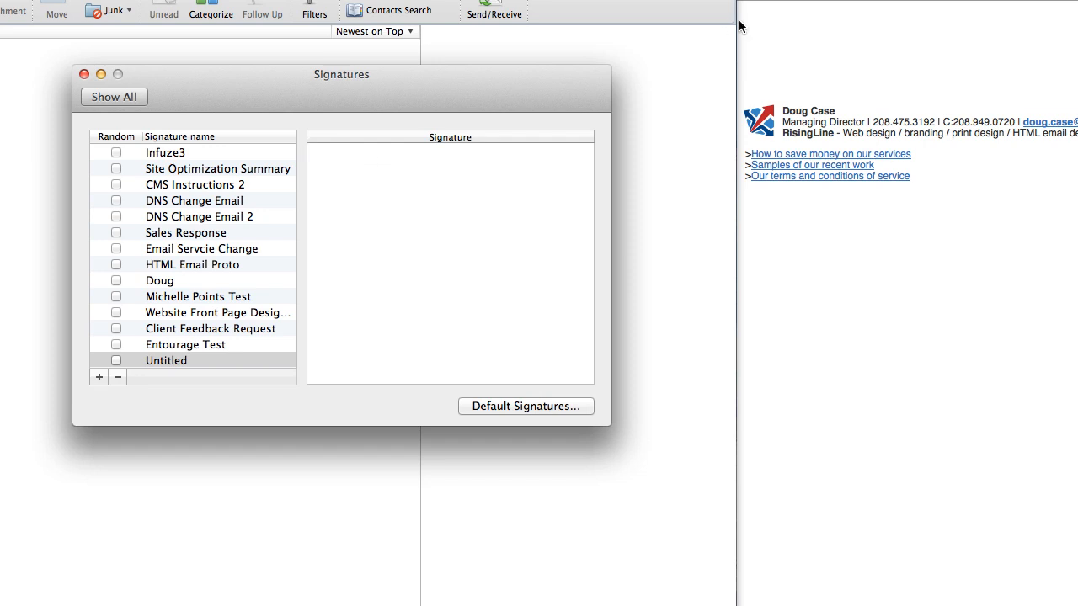
left_click_drag(552, 82, 597, 43)
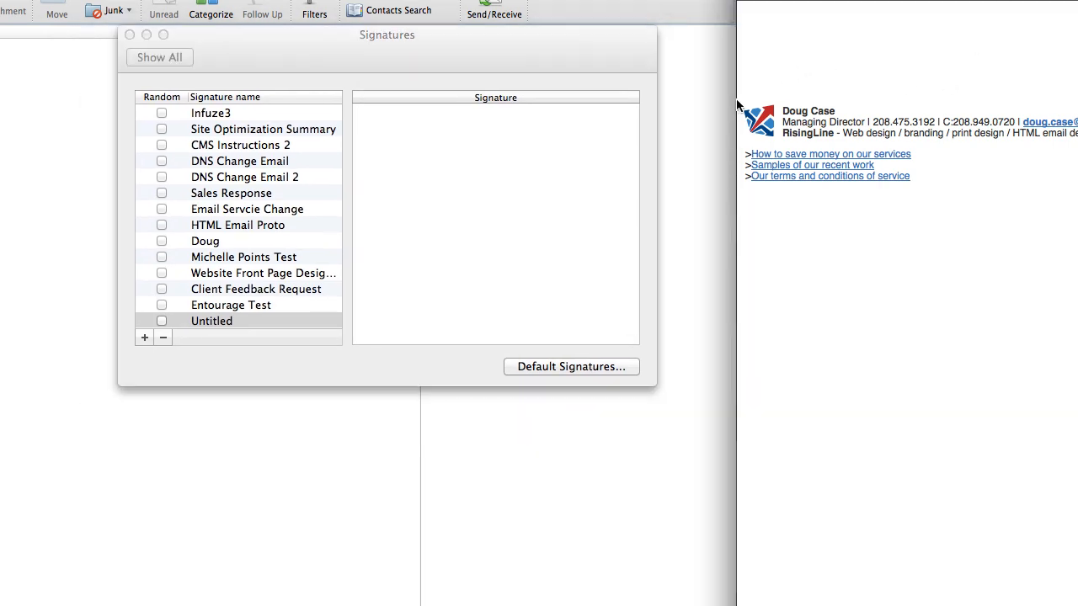
left_click(431, 111)
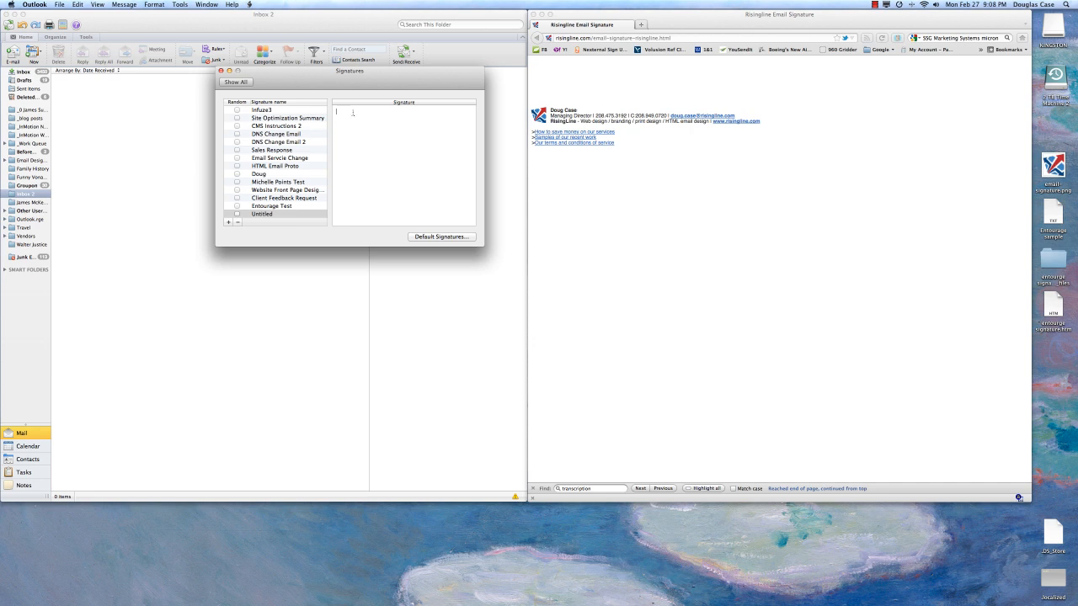
left_click_drag(414, 85, 400, 84)
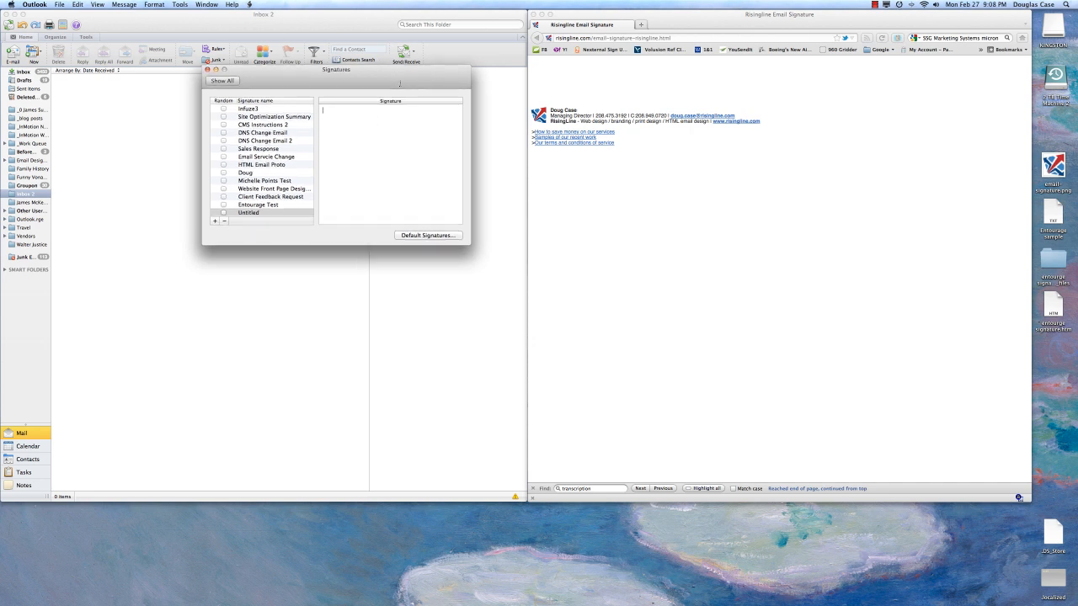
Copy the whole signature, logo and links included, from the Risingline web page in Firefox and paste it into the new Outlook signature.
left_click(547, 90)
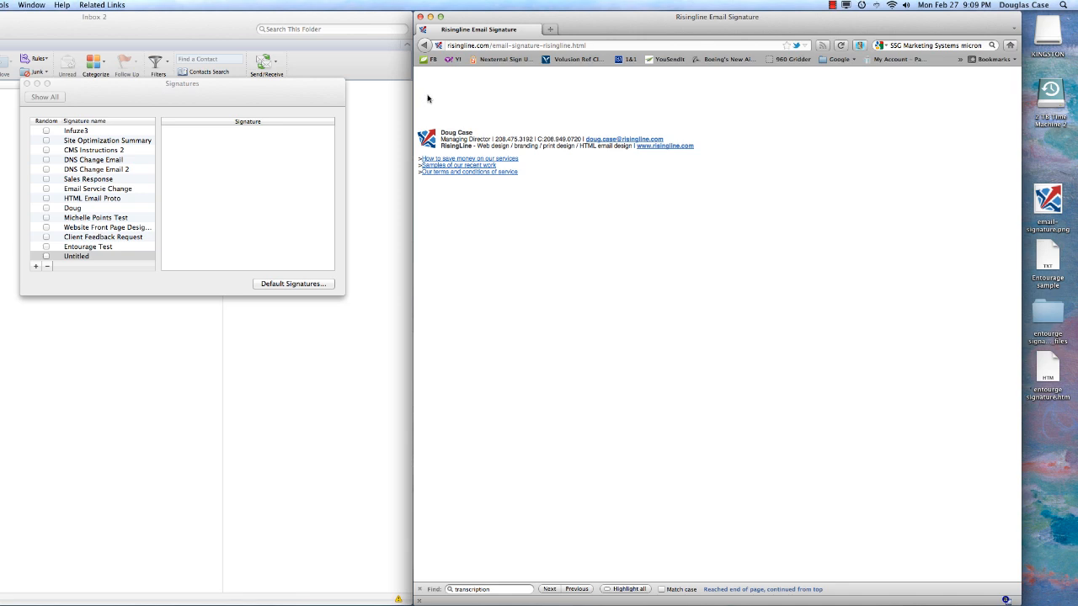
mouse_move(445, 128)
left_mouse_down()
mouse_move(464, 142)
mouse_move(466, 214)
left_mouse_up()
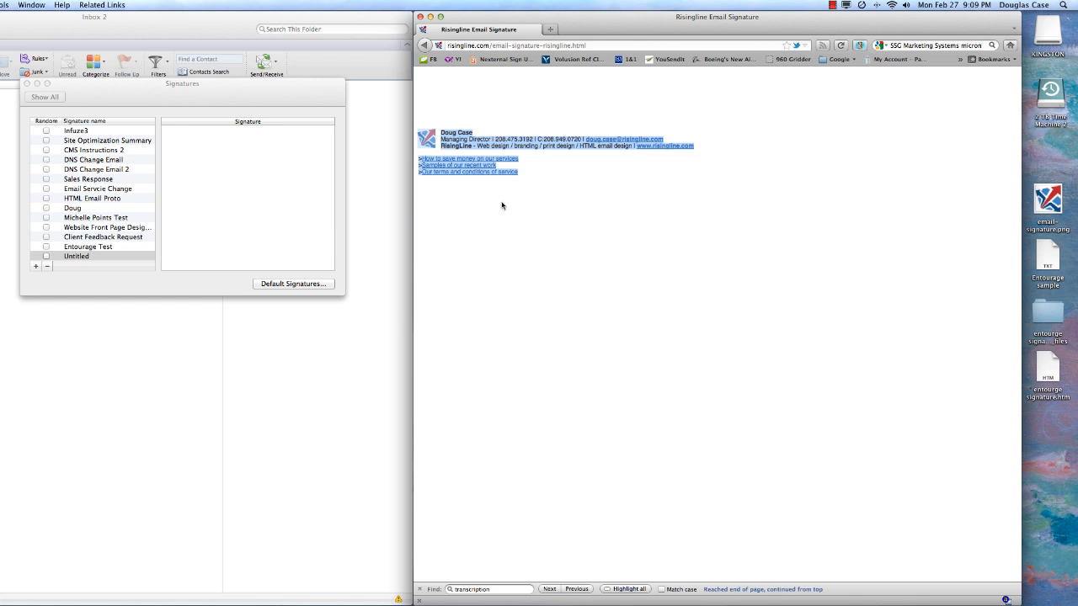
right_click(487, 148)
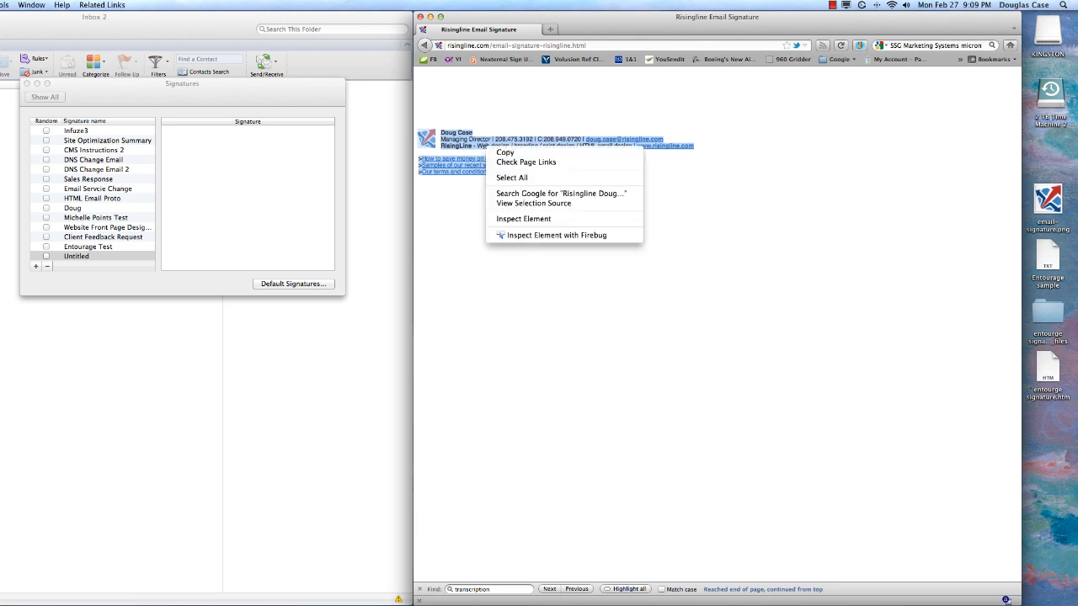
left_click(508, 154)
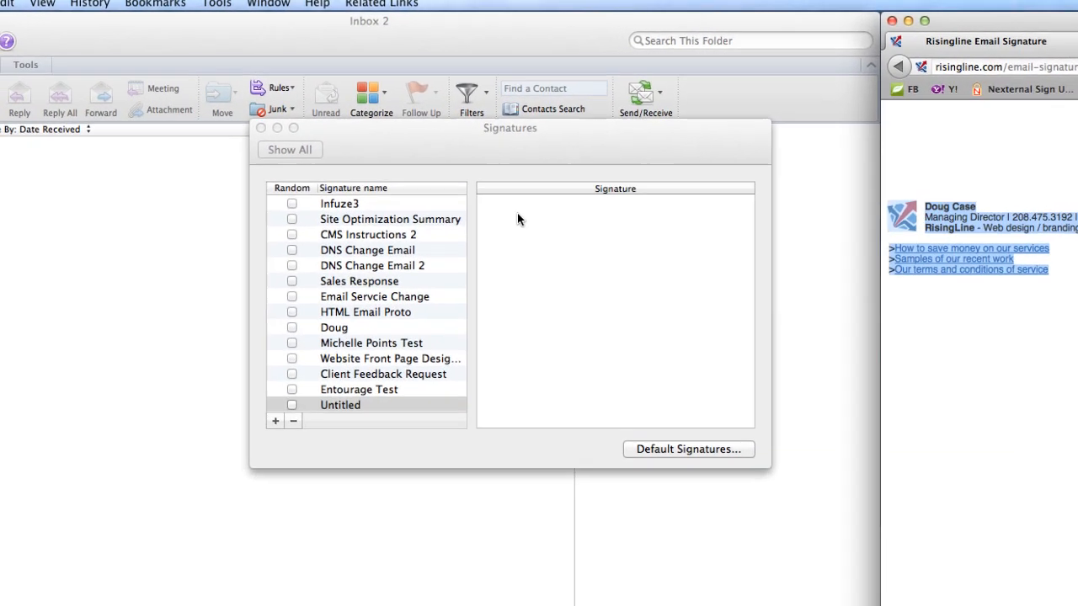
left_click(179, 137)
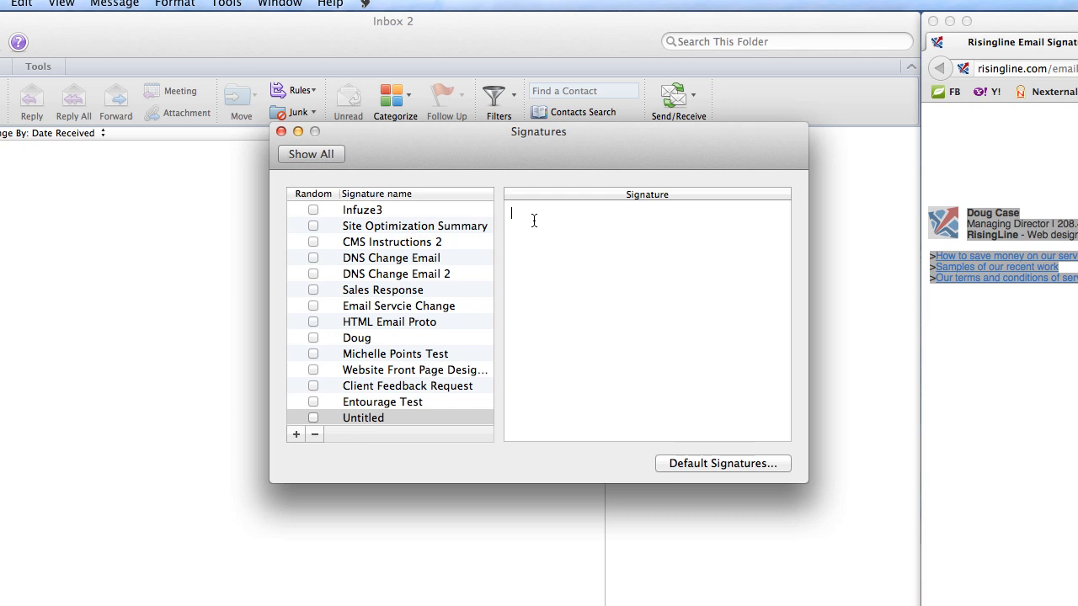
key("super+v")
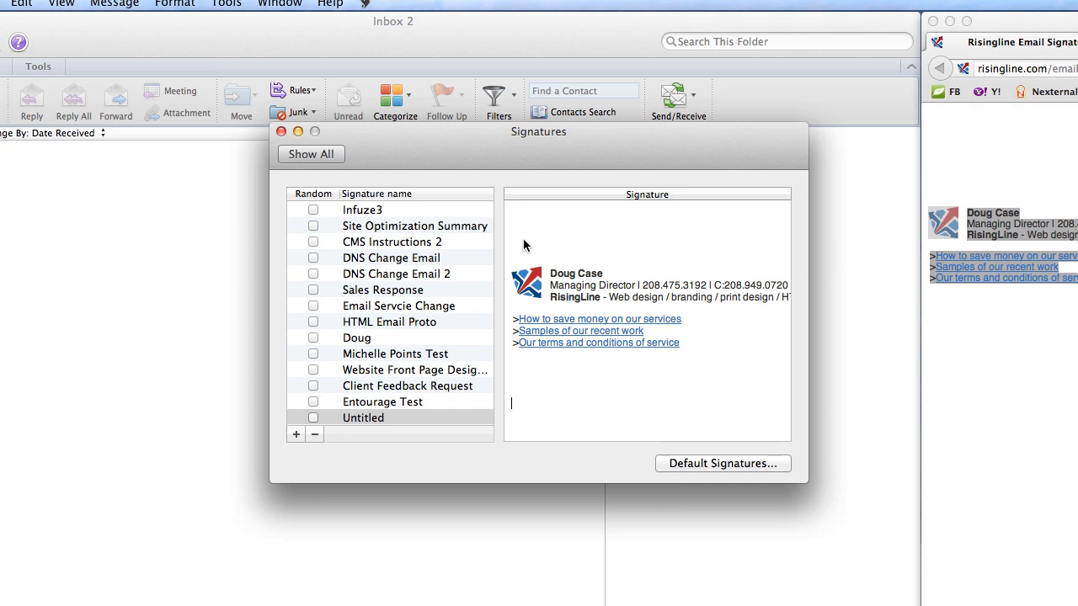
Remove the extra blank lines above and below the pasted signature, and close the signature preferences.
scroll(524, 239, "right", 1)
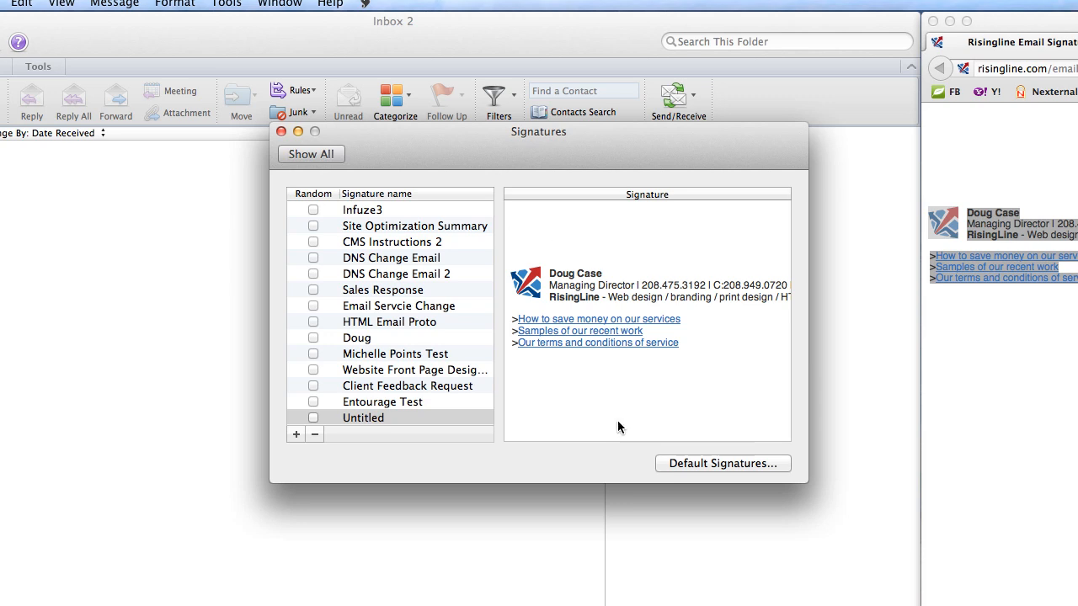
scroll(522, 238, "down", 1)
scroll(522, 237, "up", 1)
key("BackSpace")
key("BackSpace")
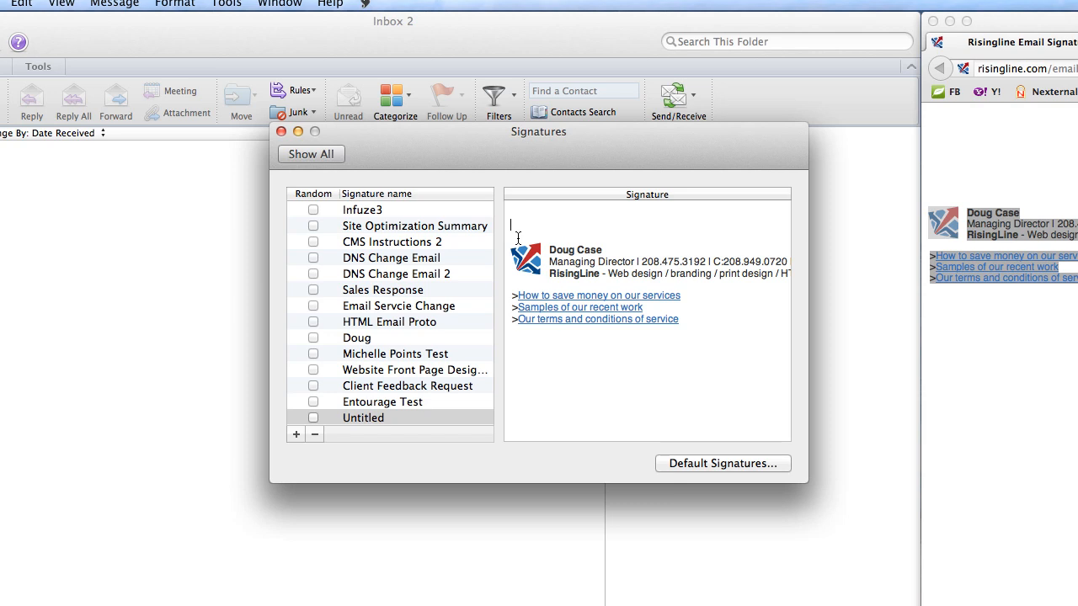
key("BackSpace")
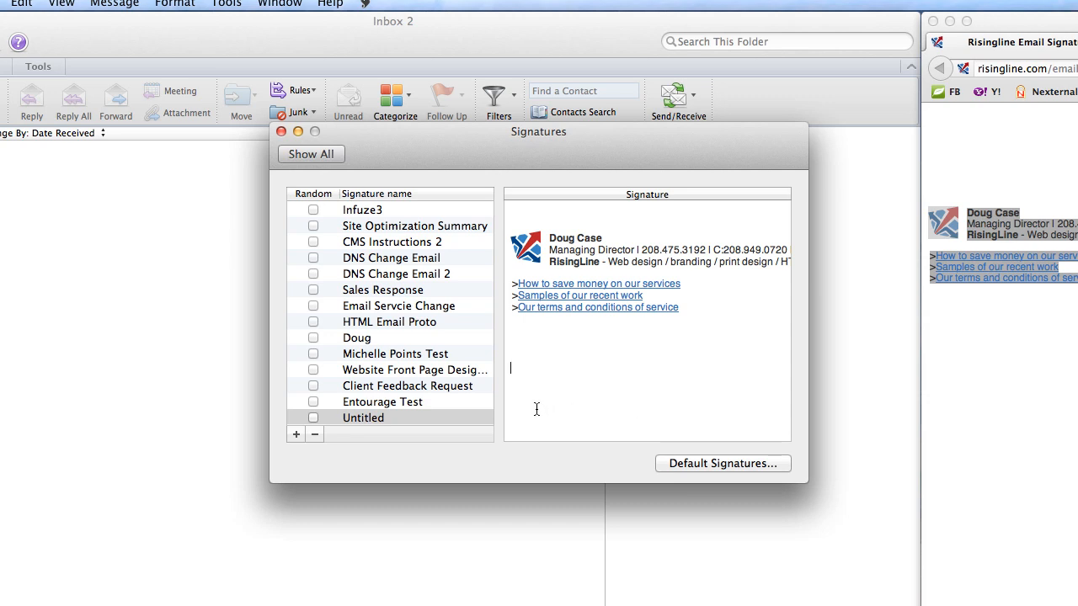
key("BackSpace")
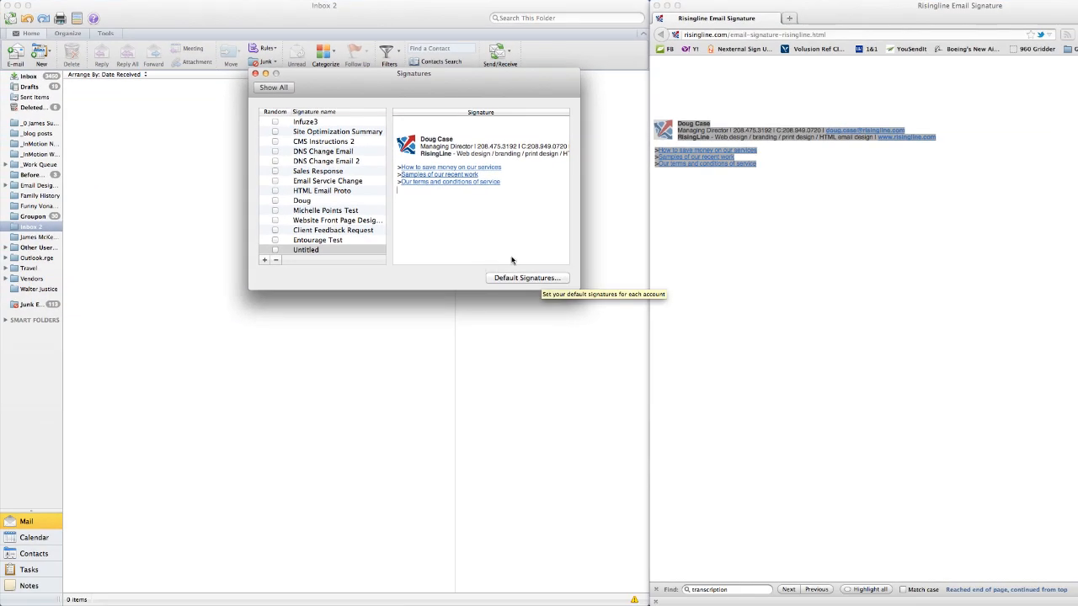
left_click(256, 74)
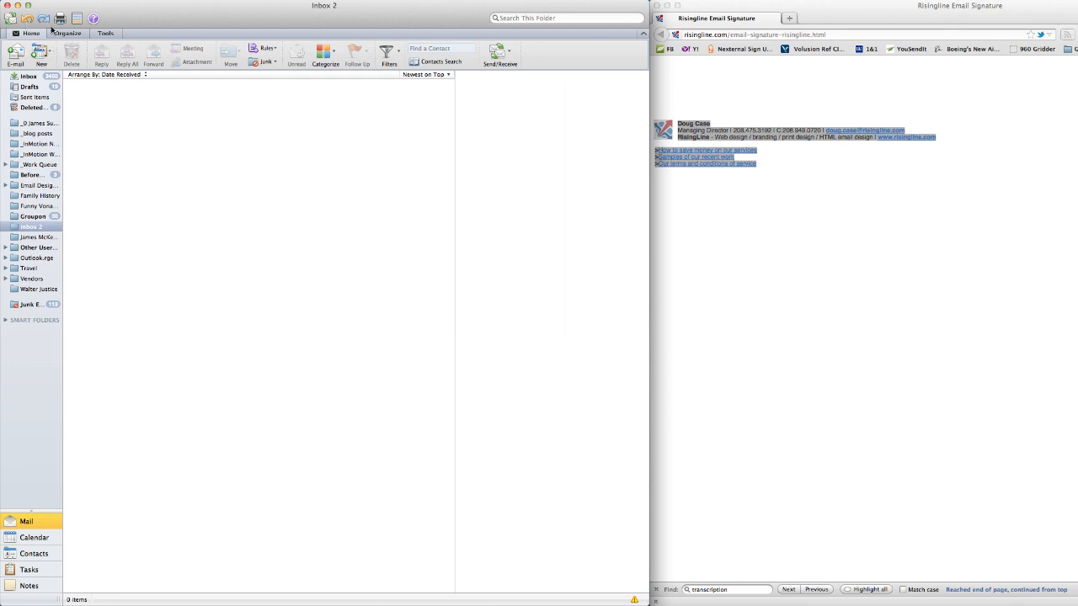
Create a new e-mail message and insert the Untitled signature into its body.
left_click(76, 2)
mouse_move(108, 7)
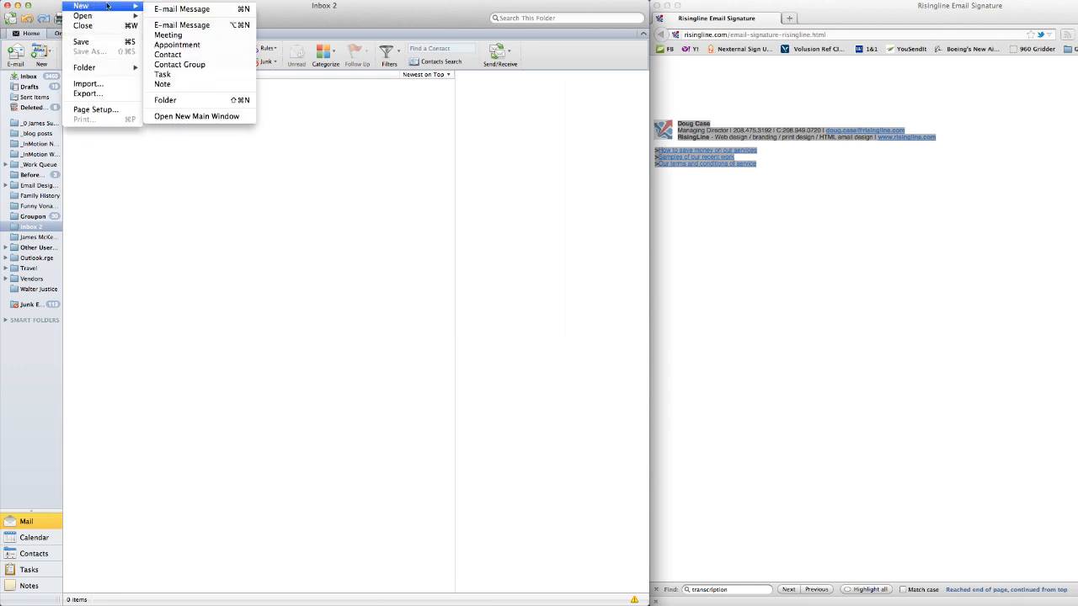
left_click(181, 8)
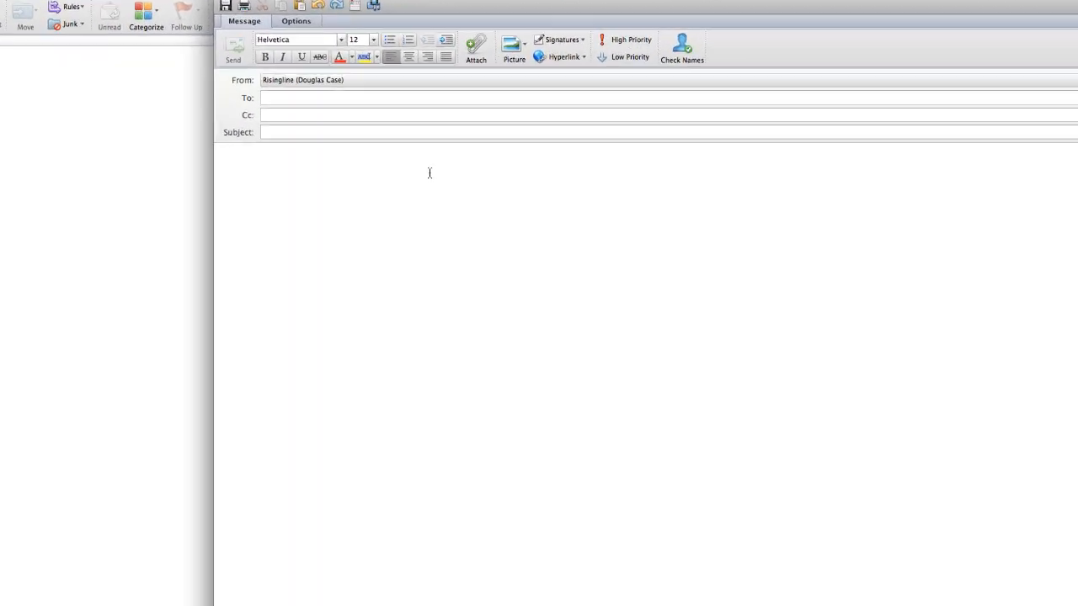
left_click(459, 2)
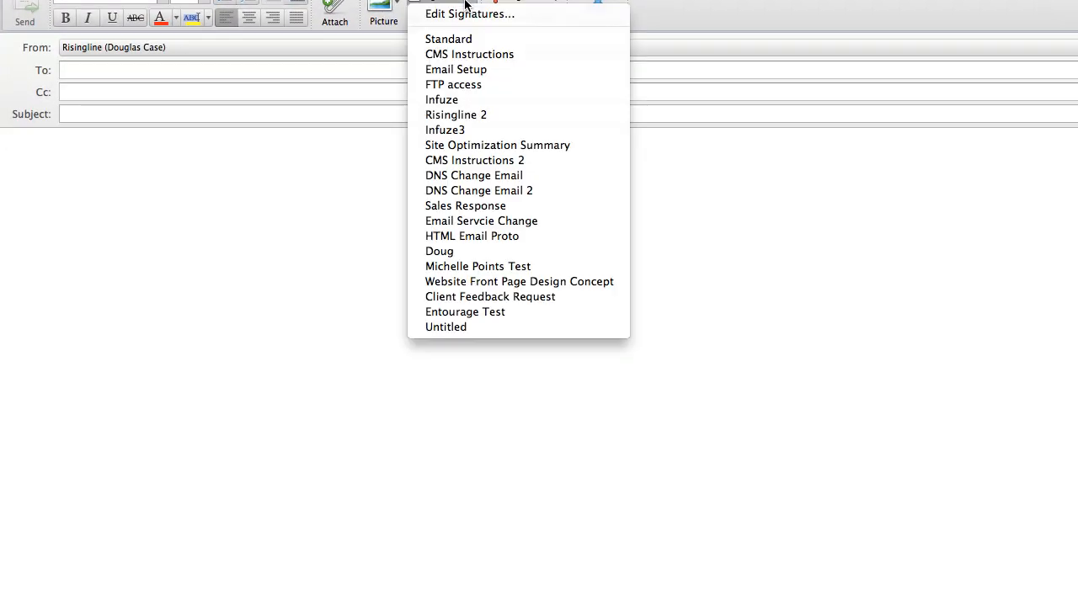
left_click(444, 328)
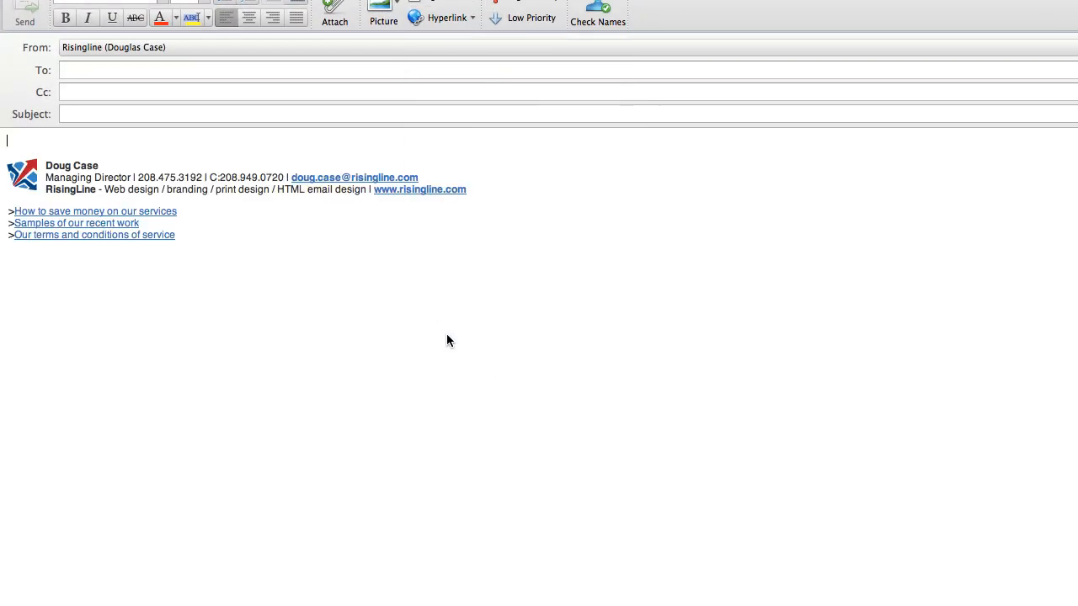